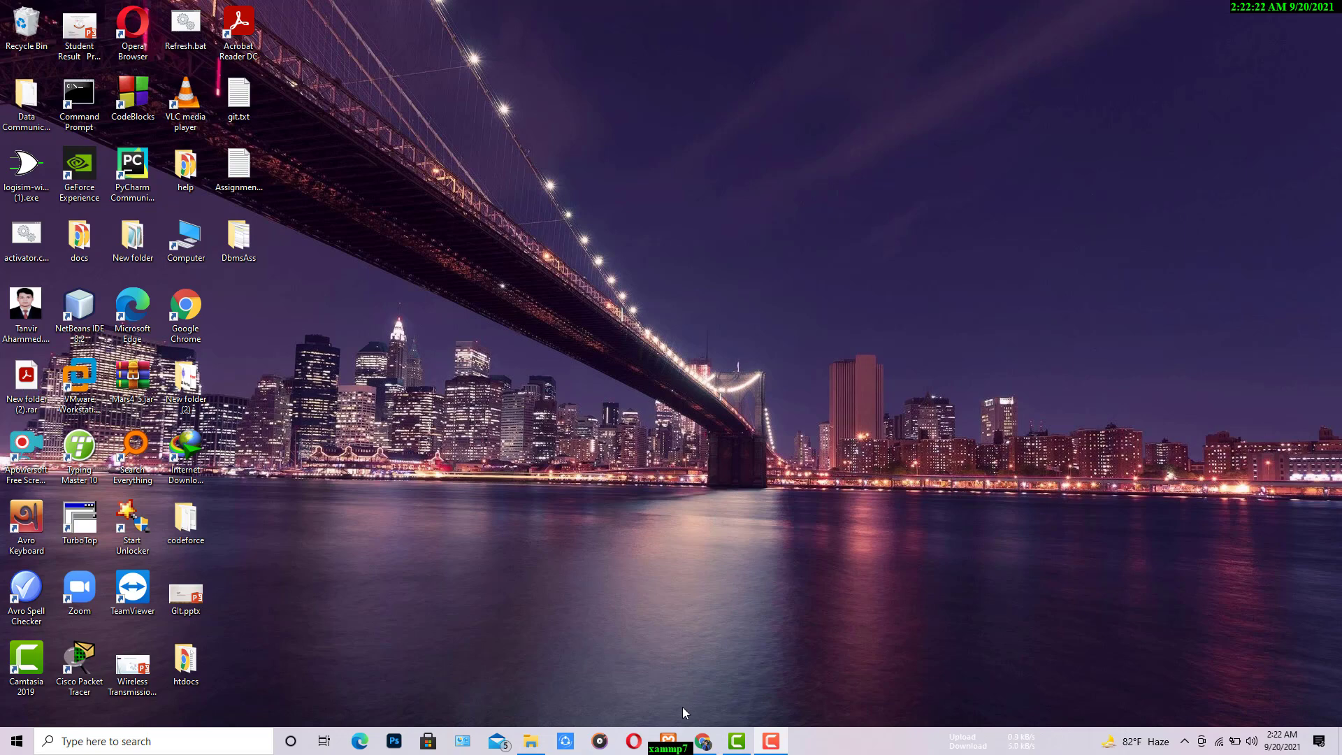
Step: Switch to phpMyAdmin in Chrome and export the student database with the Quick method in SQL format
click(701, 739)
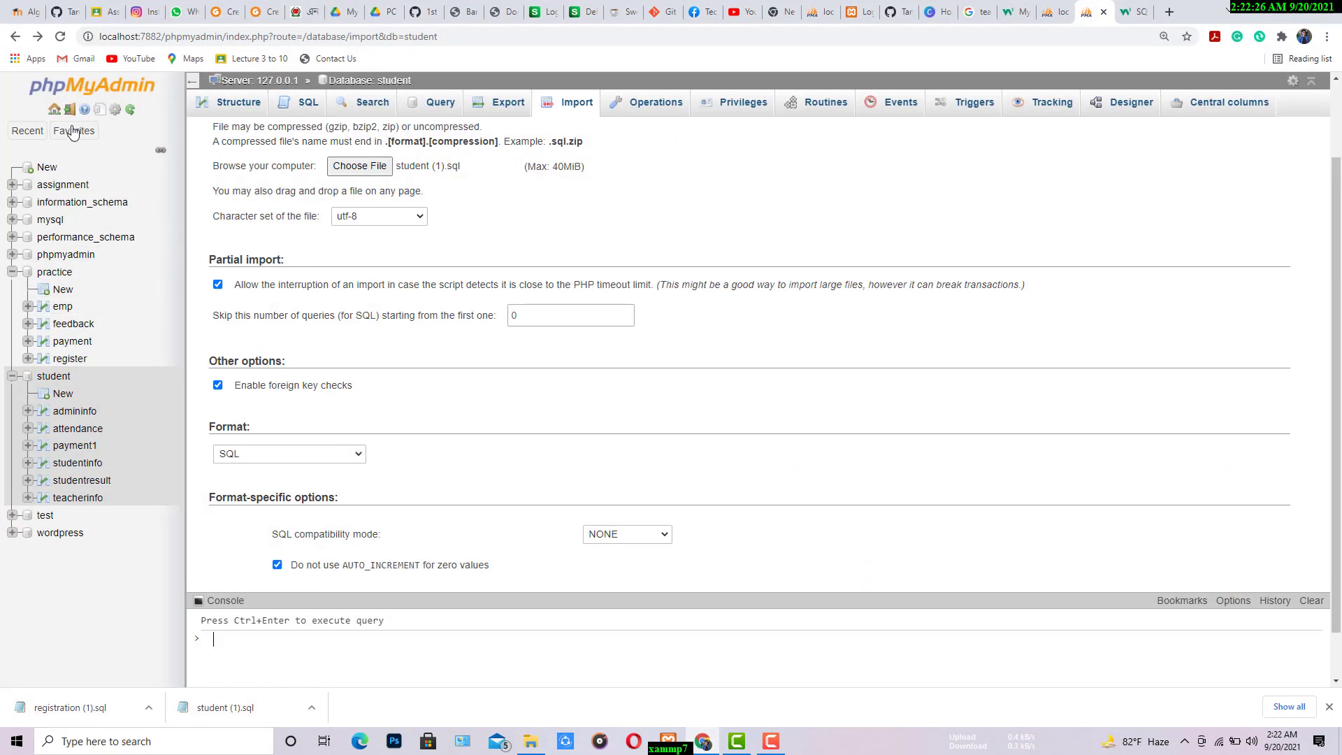
click(12, 272)
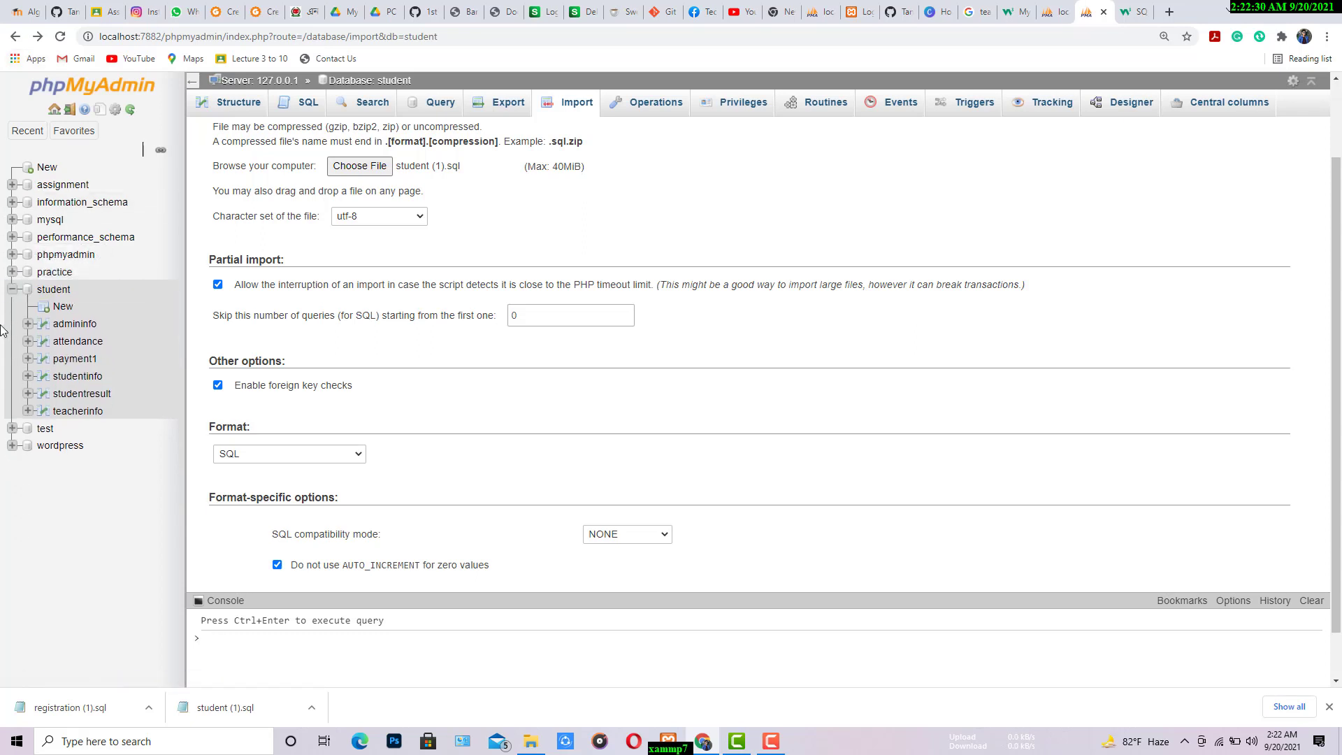
click(12, 290)
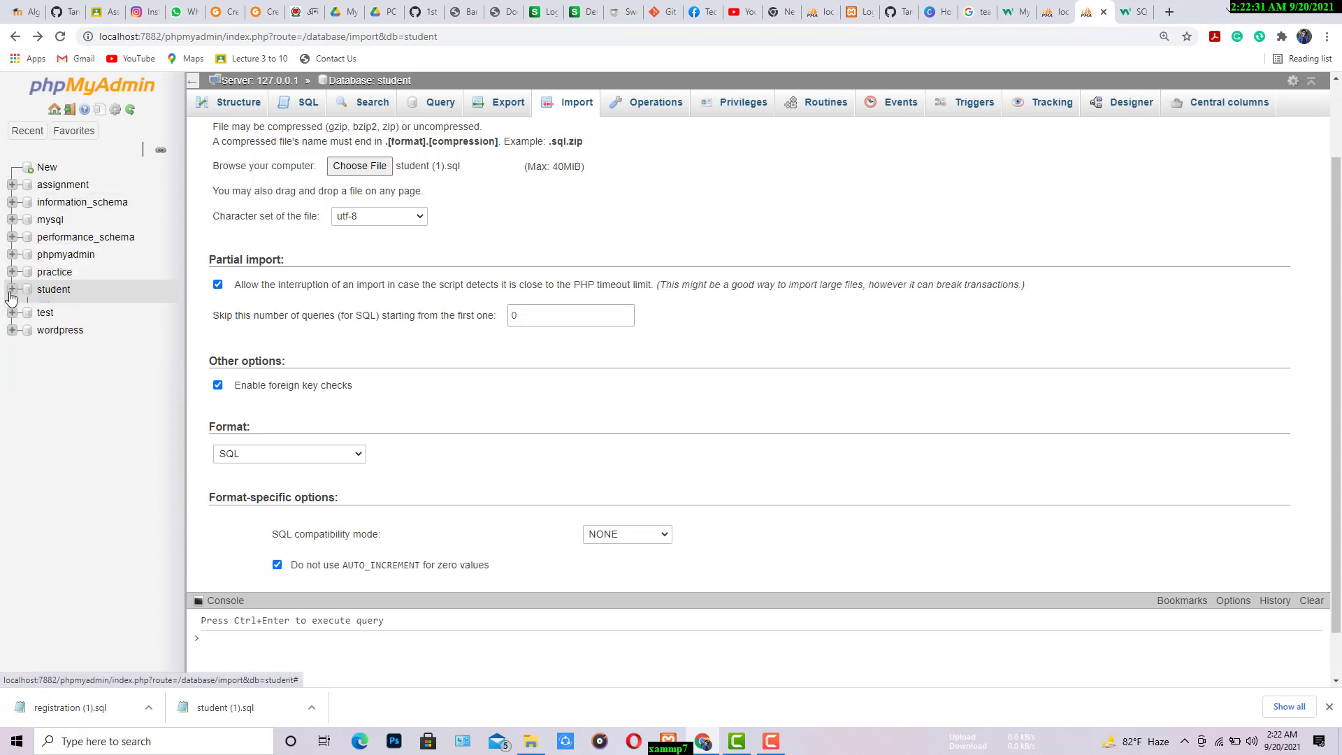
click(62, 294)
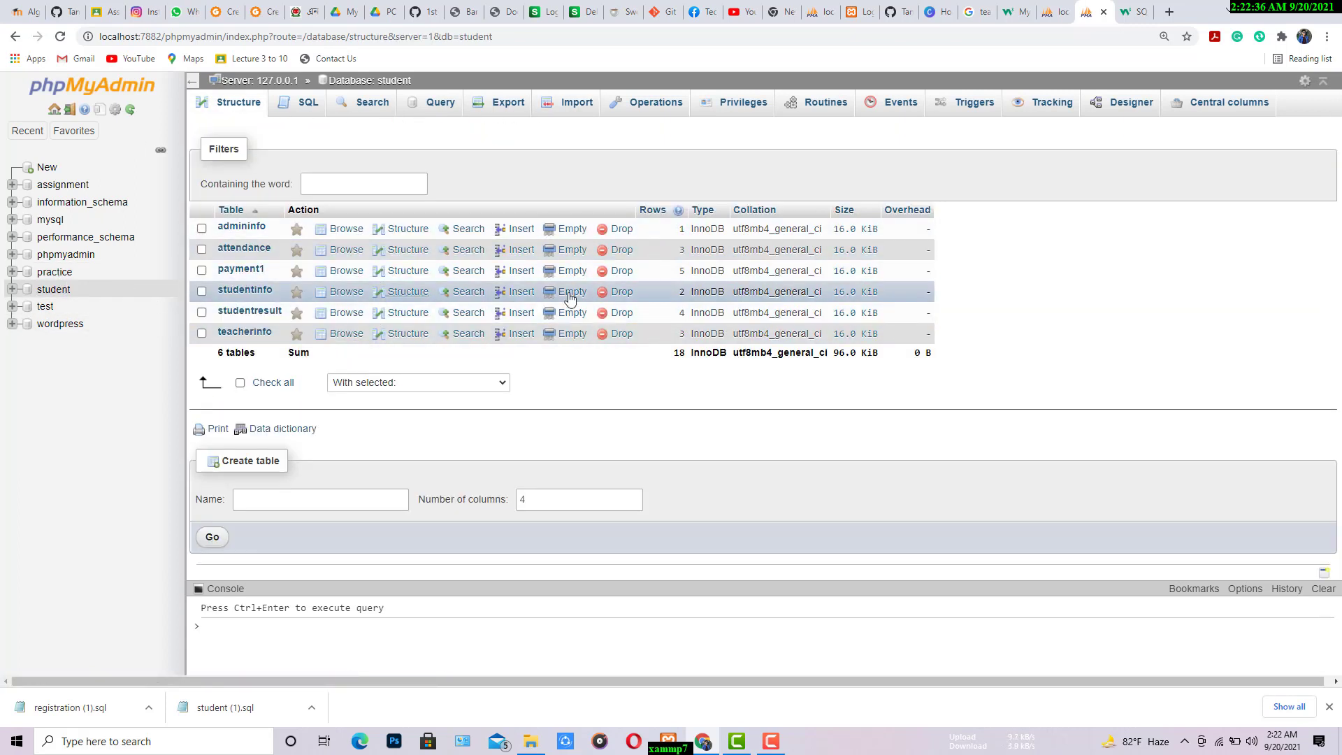
click(504, 111)
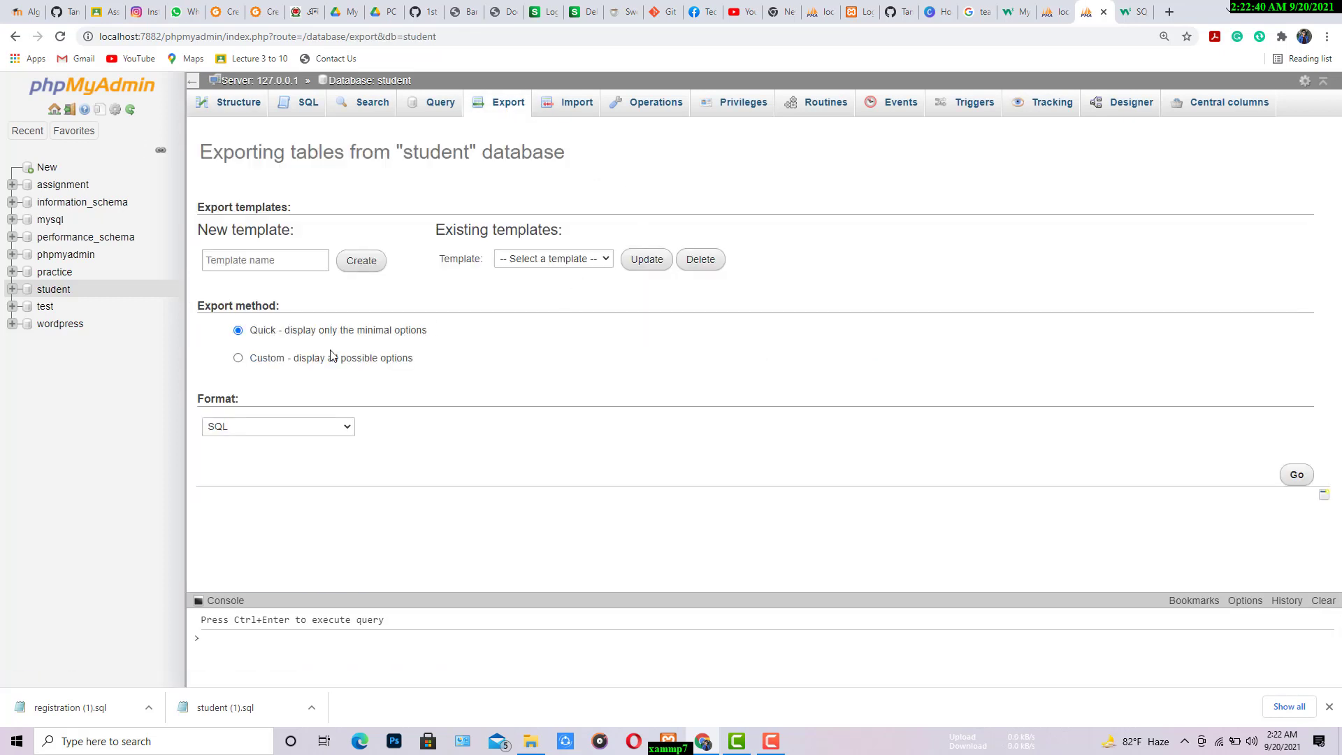
click(1296, 475)
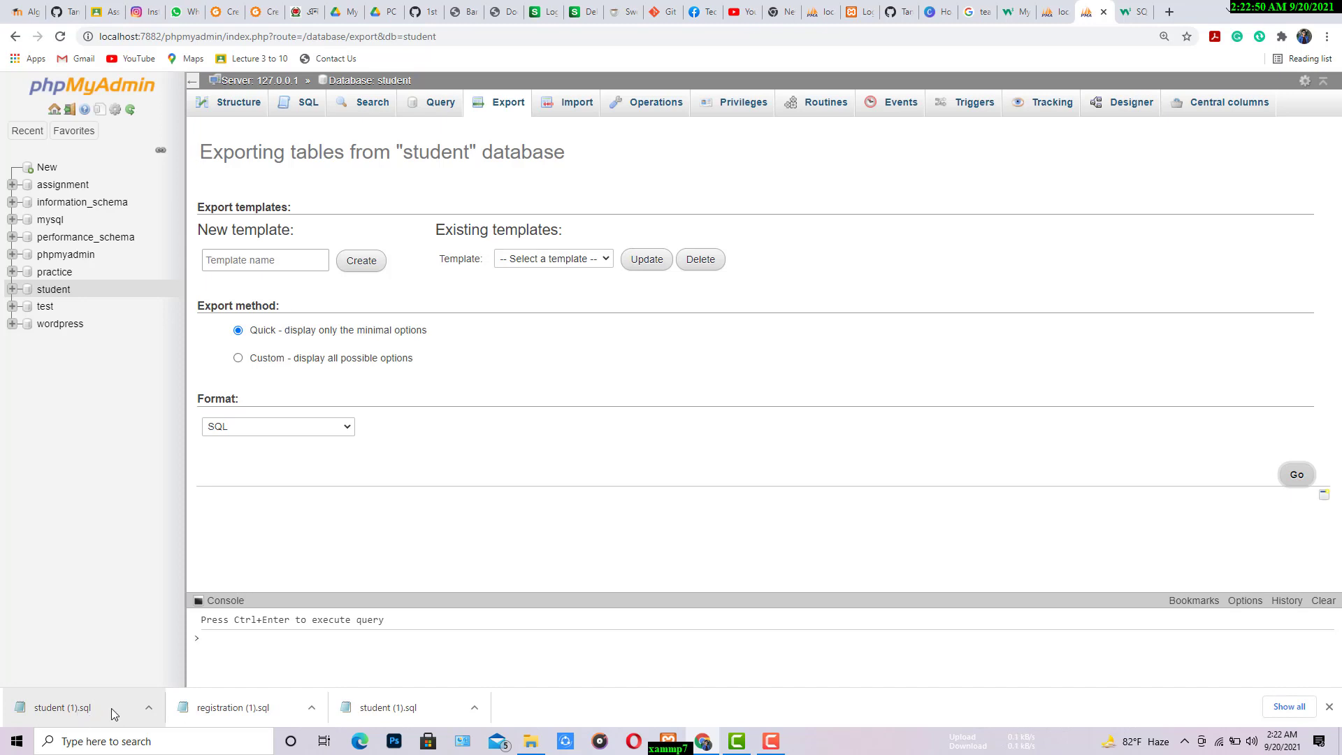
Step: Run the SQL query "DROP DATABASE student;" on the student database
click(53, 289)
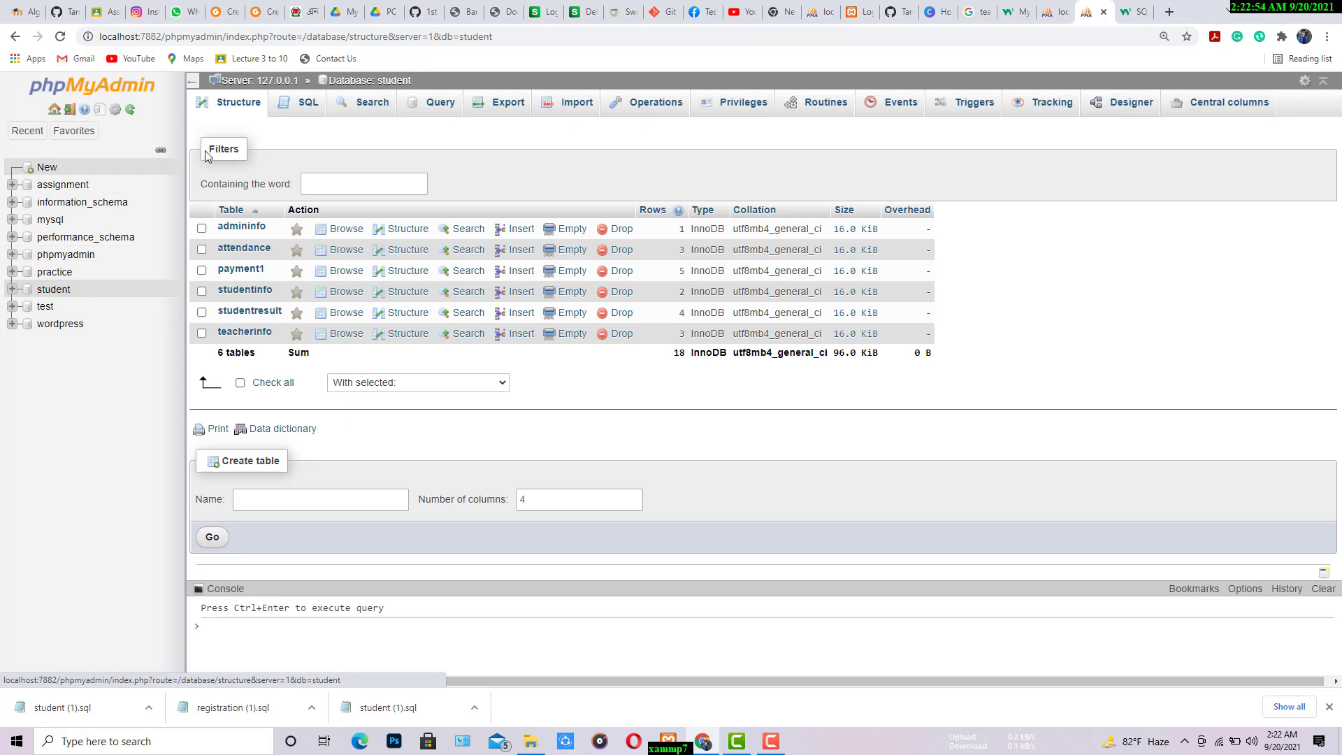
click(298, 114)
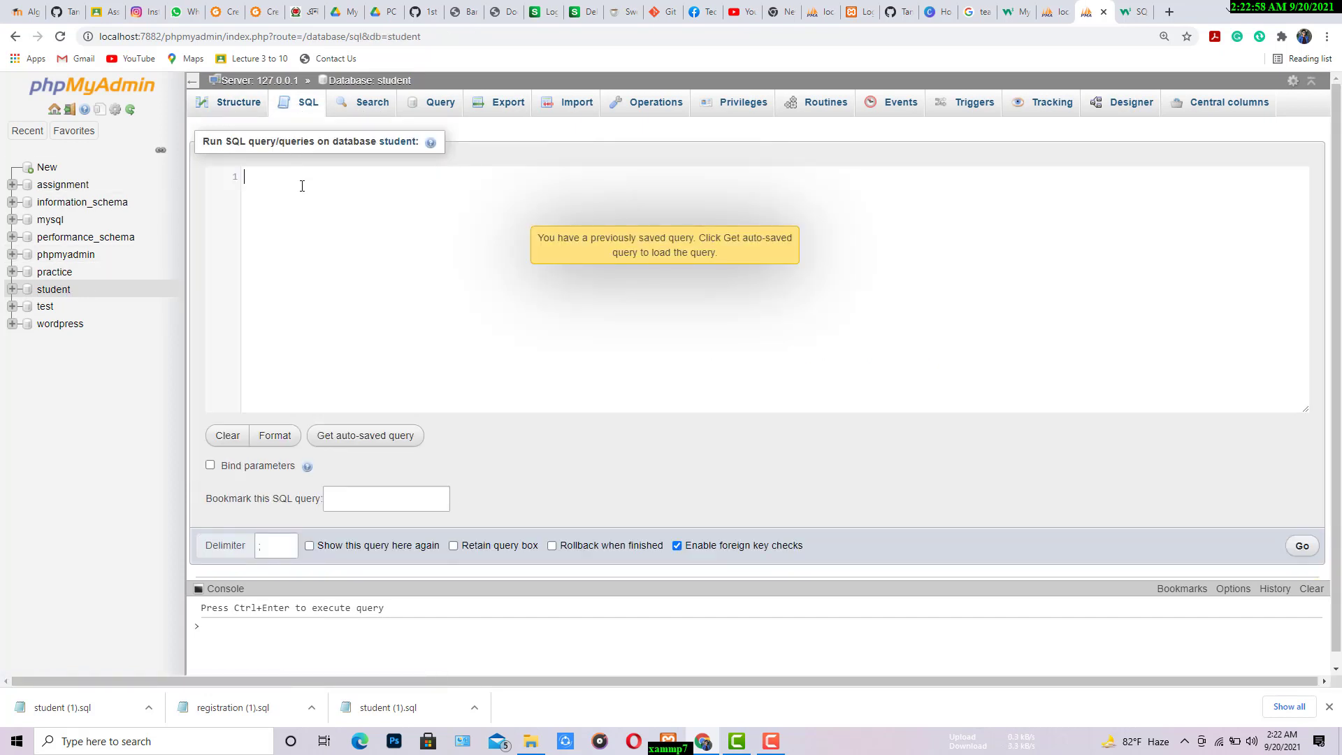
text(DROP DATABASE databasename;)
key(BackSpace)
key(BackSpace)
key(BackSpace)
key(BackSpace)
key(BackSpace)
key(BackSpace)
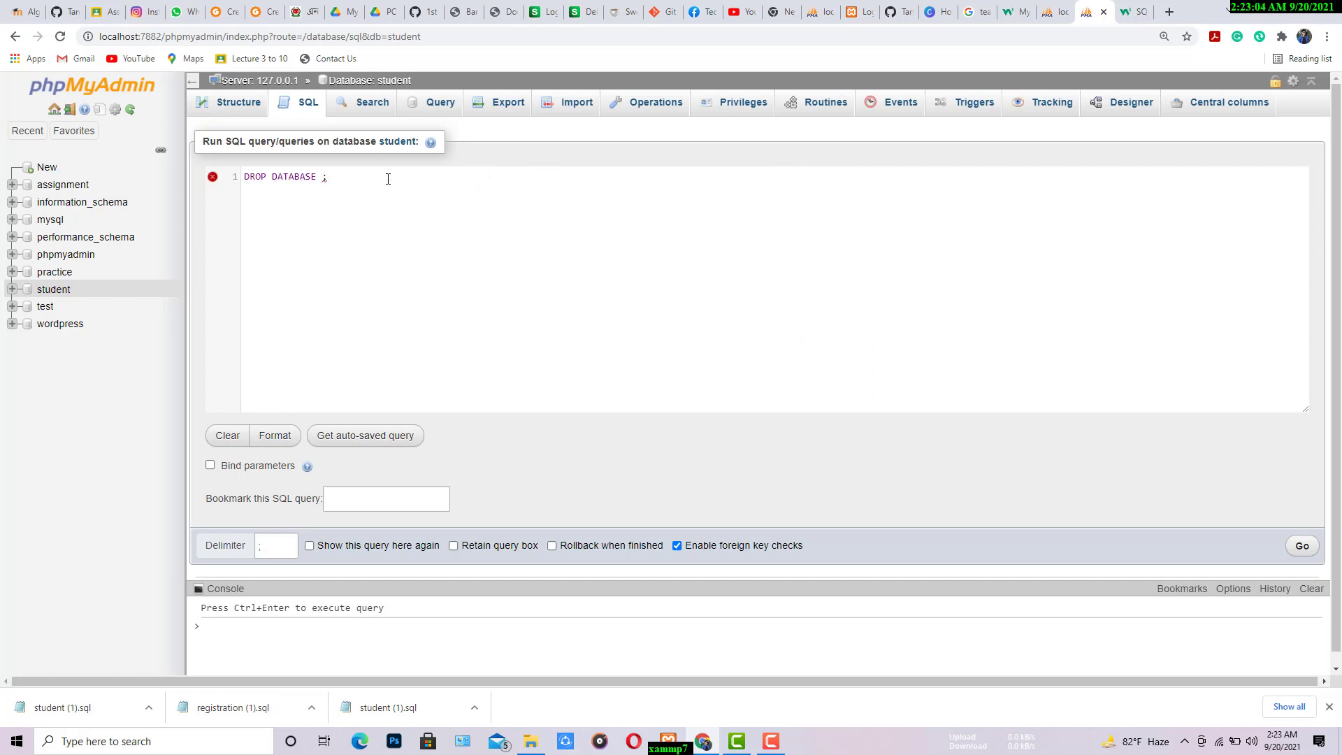
text(st)
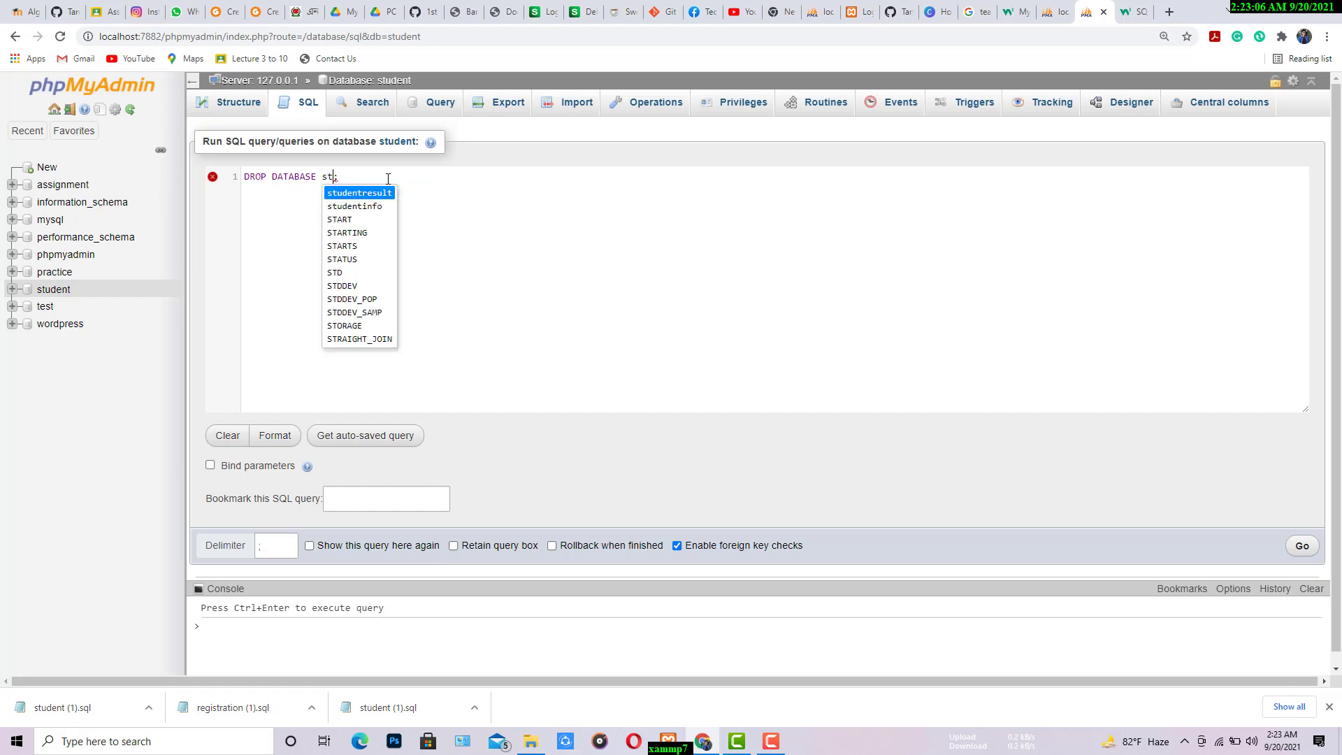
text(udent)
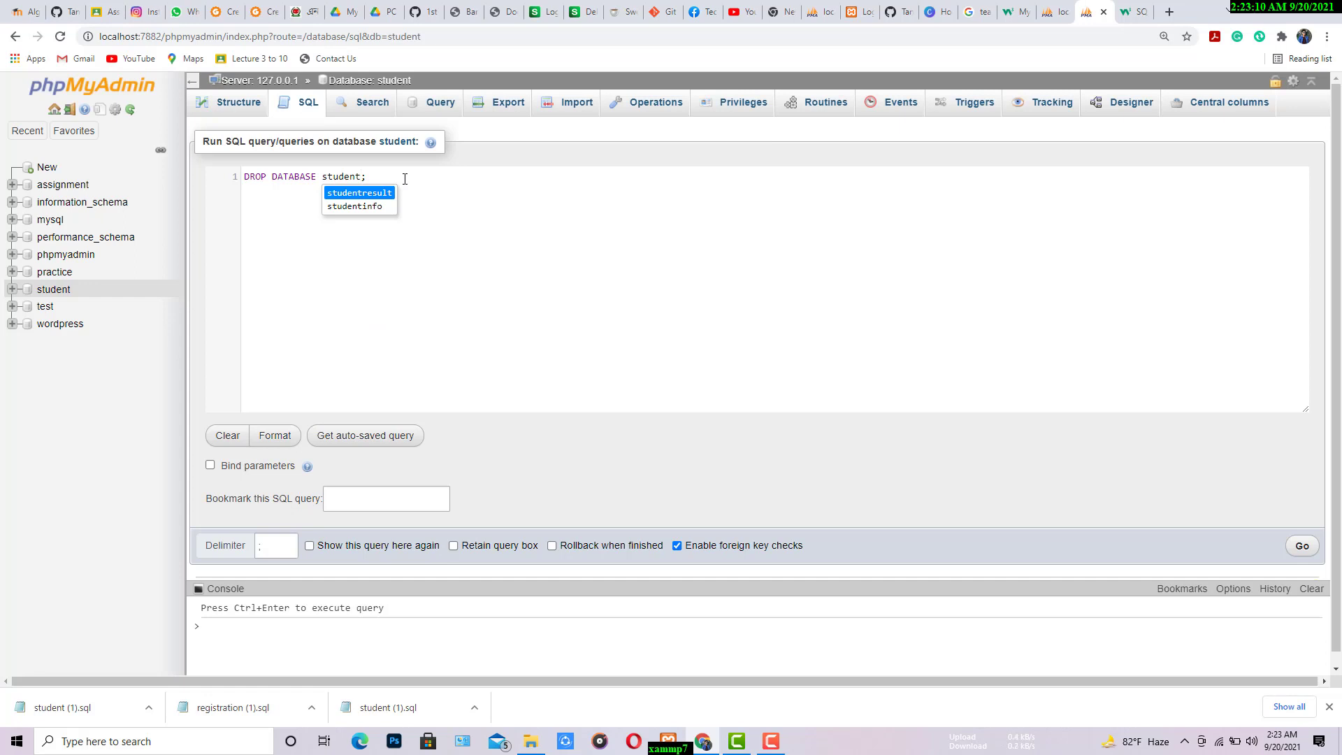
click(405, 179)
click(1301, 545)
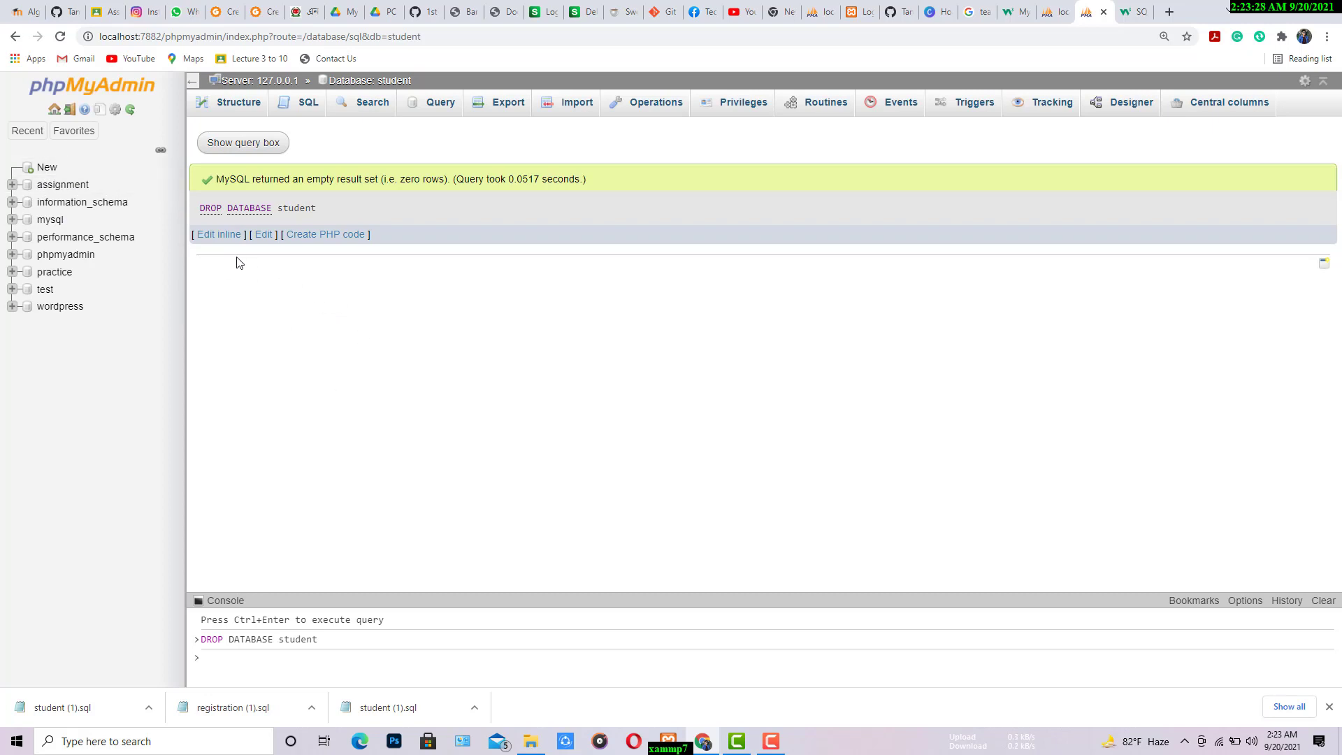
Step: Create a new database named student with the utf8mb4_general_ci collation
click(47, 167)
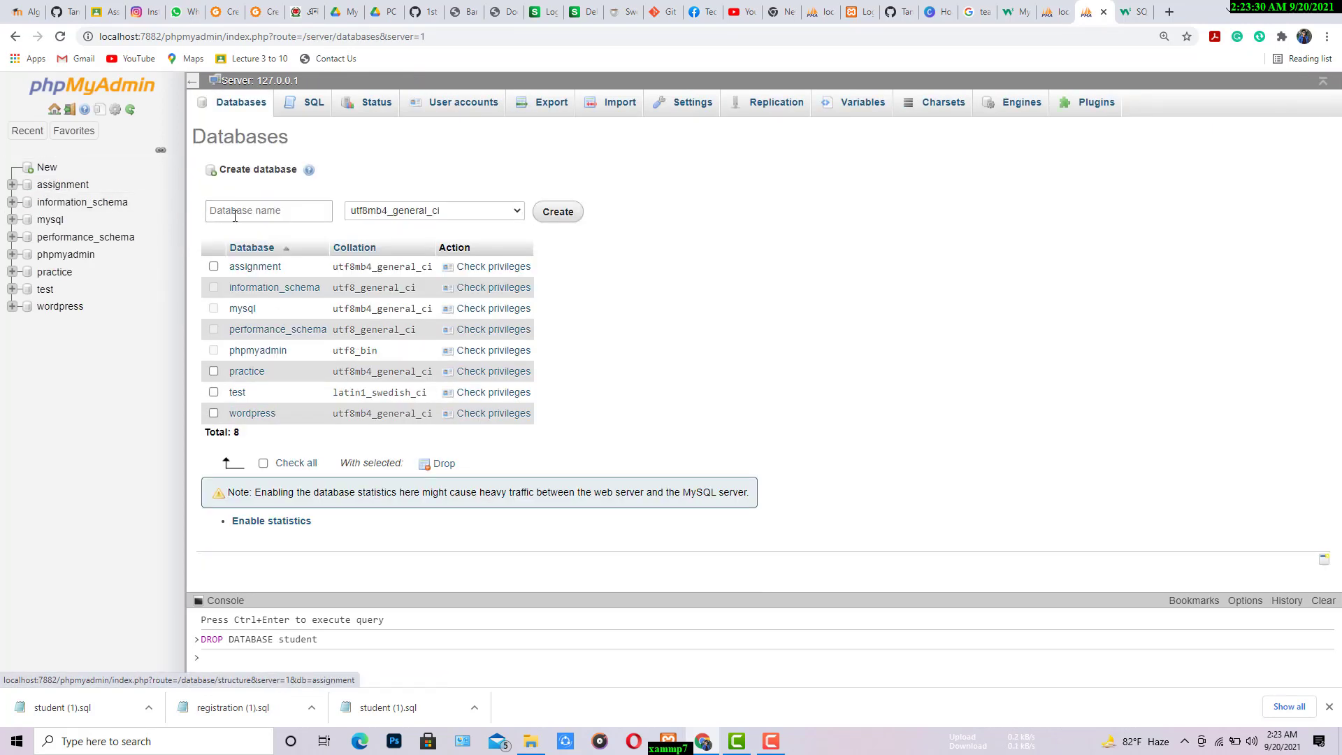
click(262, 218)
click(263, 238)
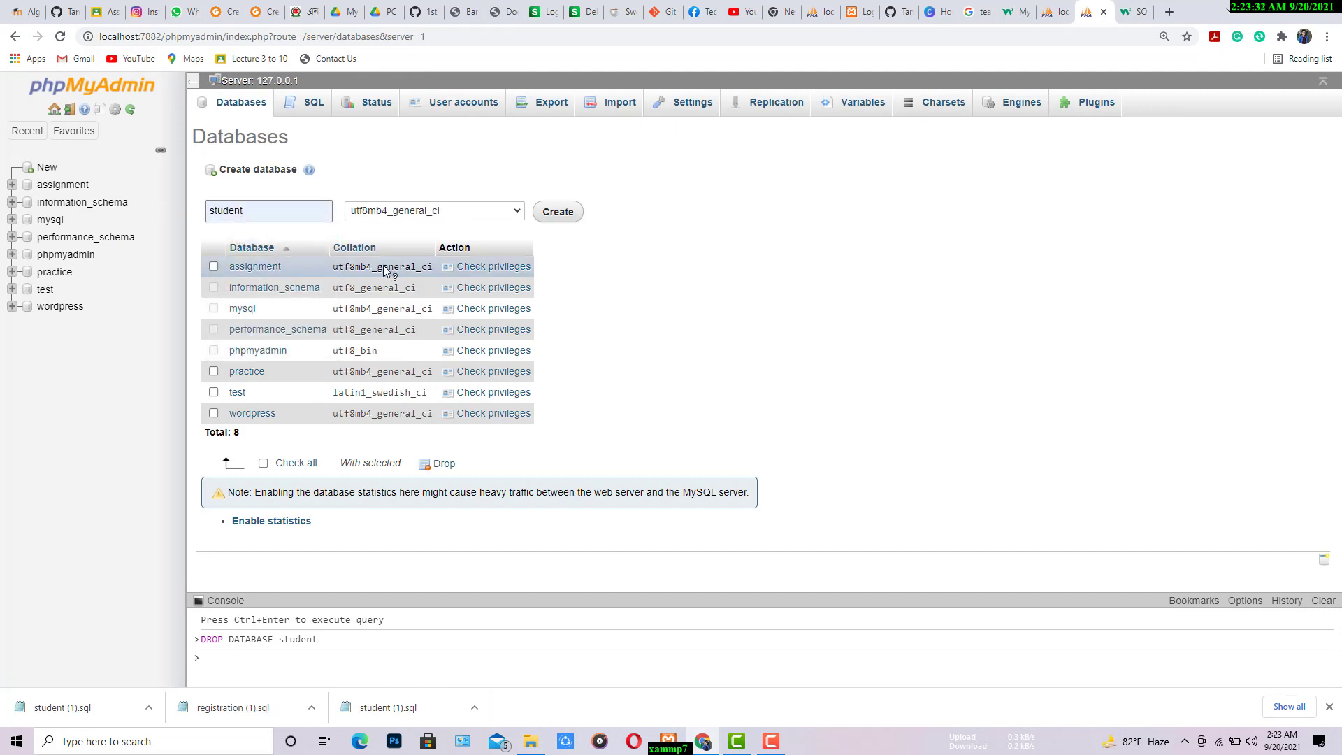
click(561, 217)
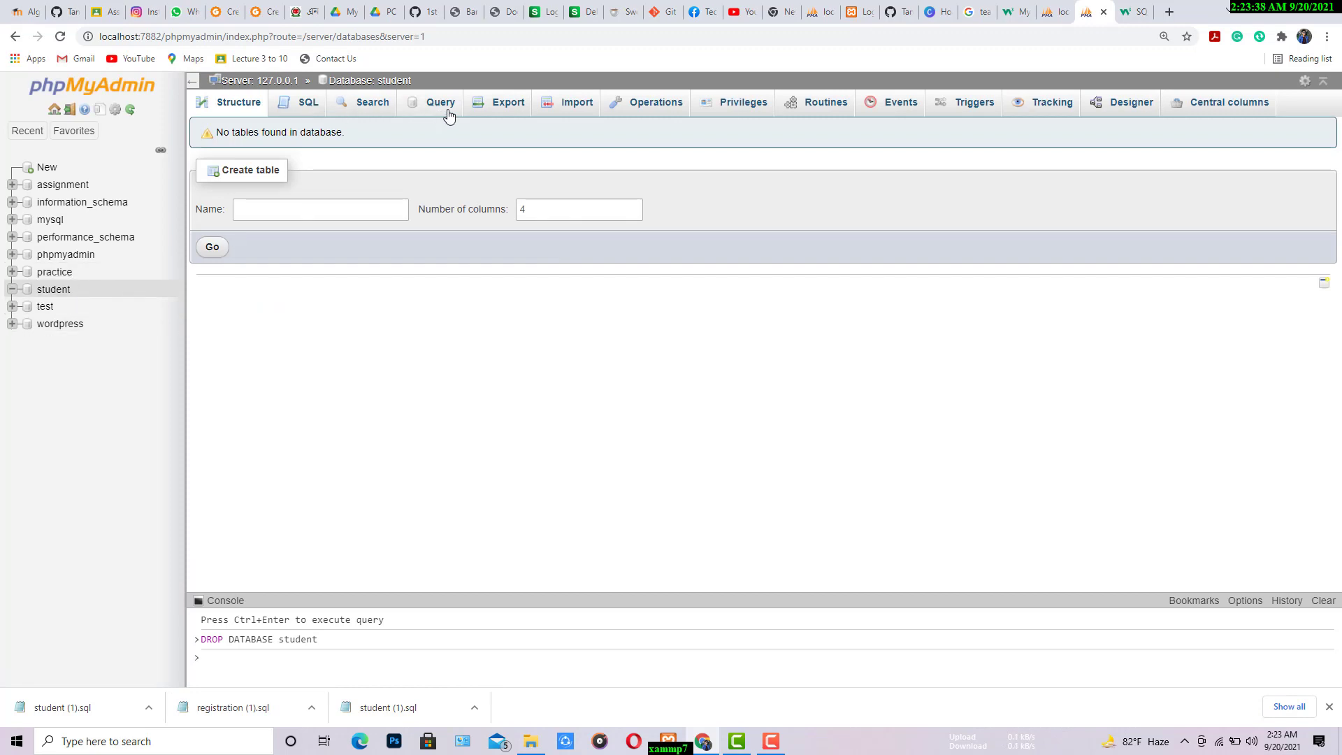
Step: Import student (1).sql from Downloads into the student database in SQL format, and browse its admininfo and payment1 tables
click(577, 105)
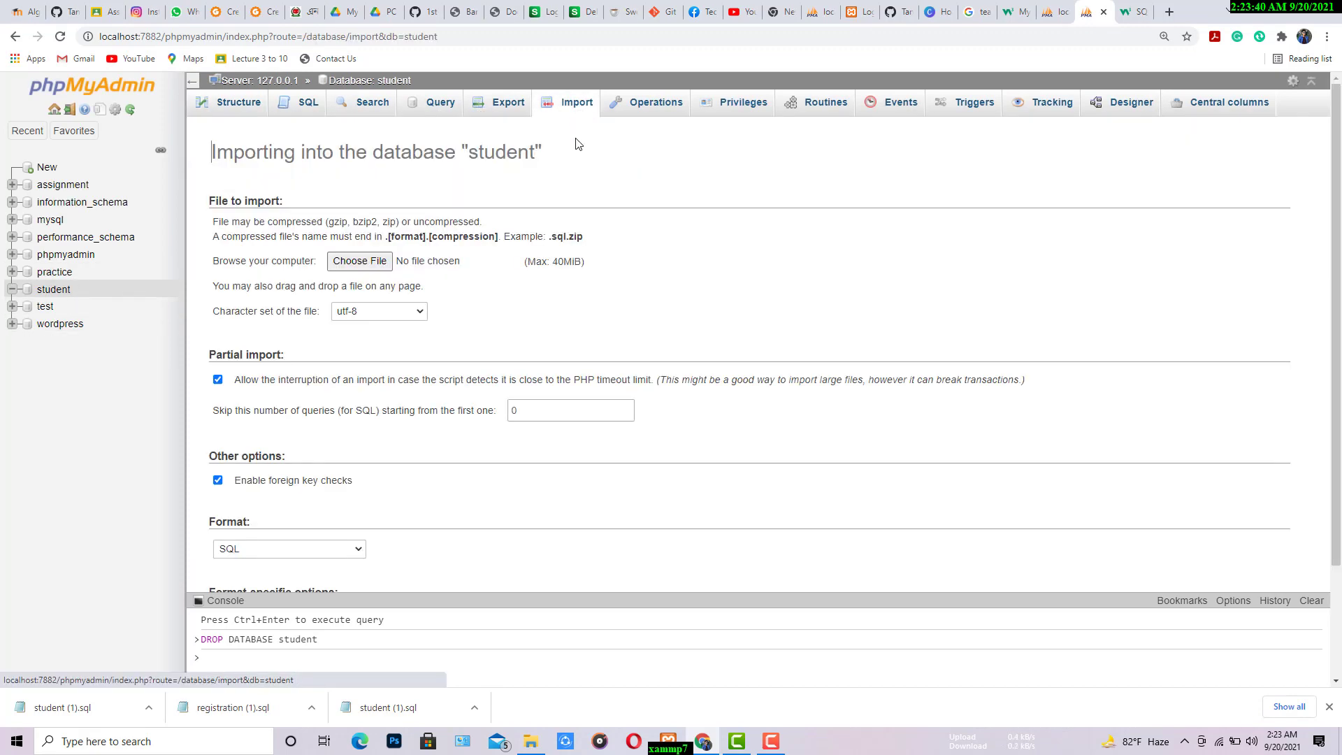
click(360, 261)
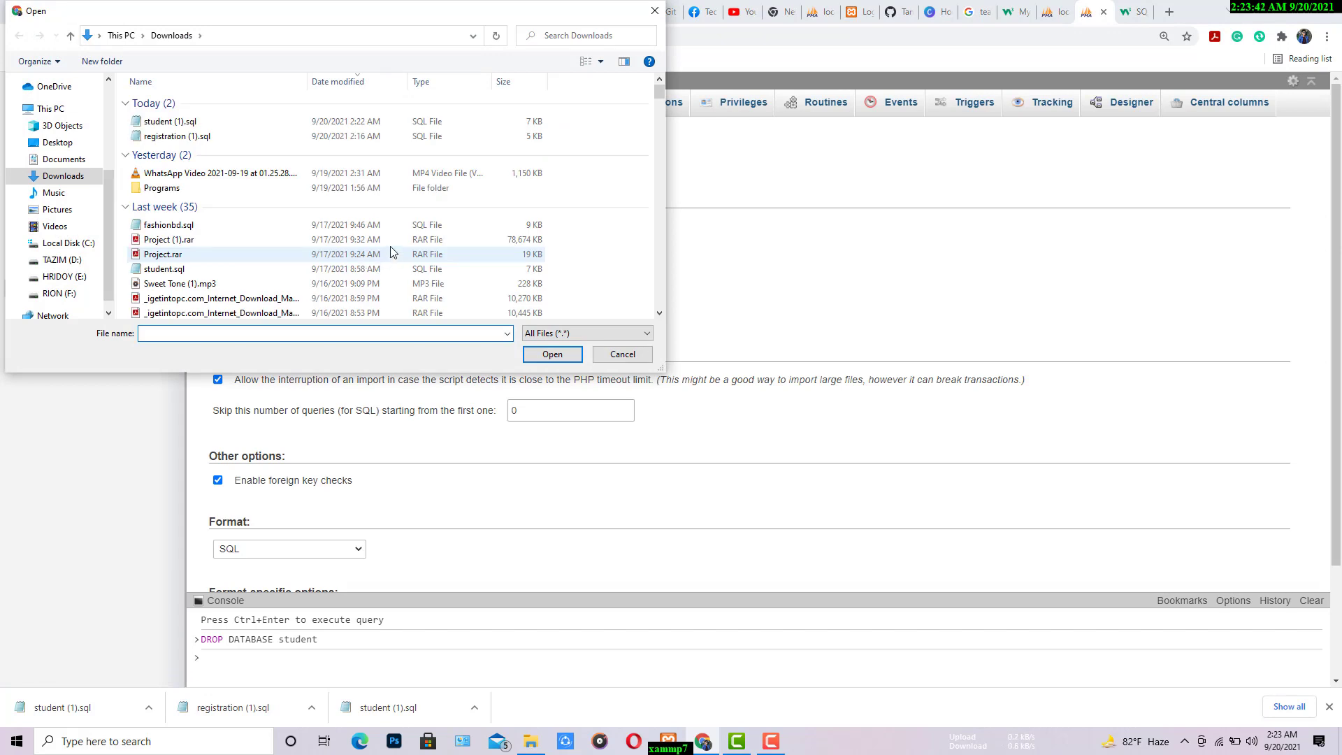
click(195, 123)
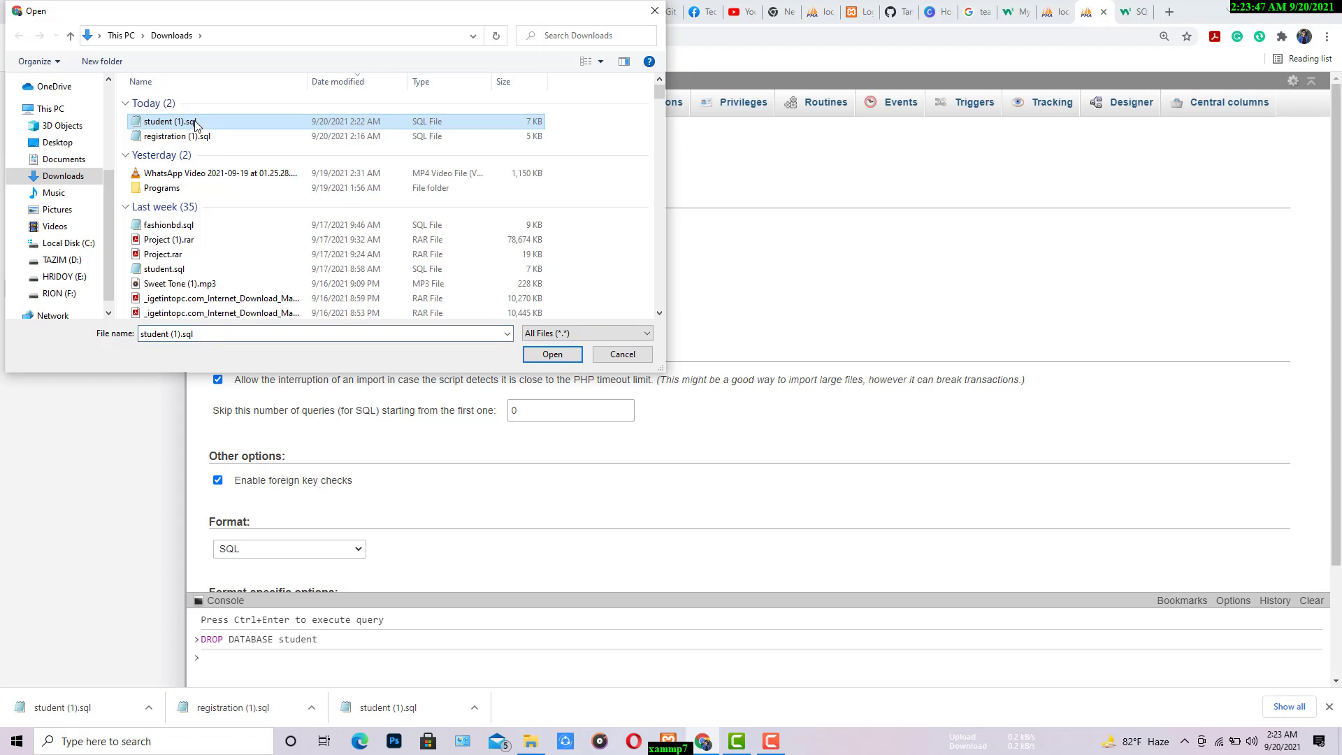
click(542, 356)
scroll(620, 338, down, 2)
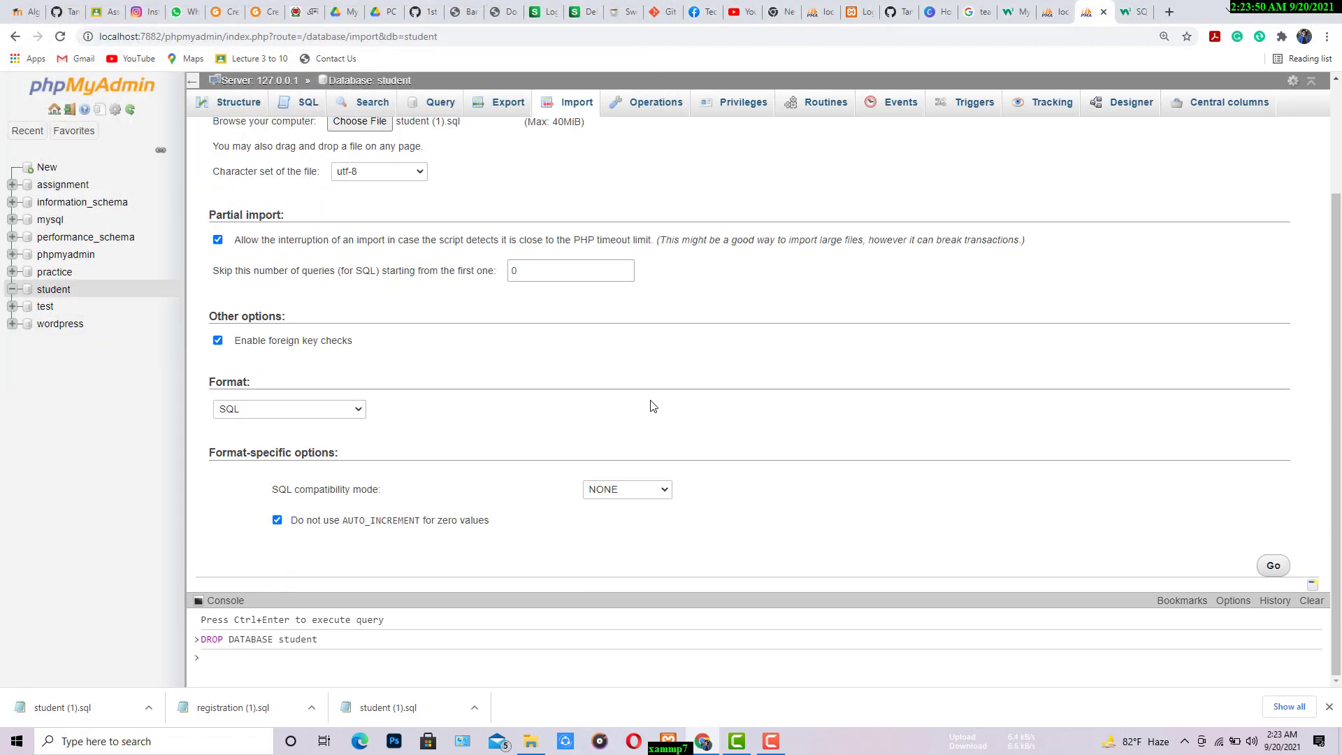
click(1273, 565)
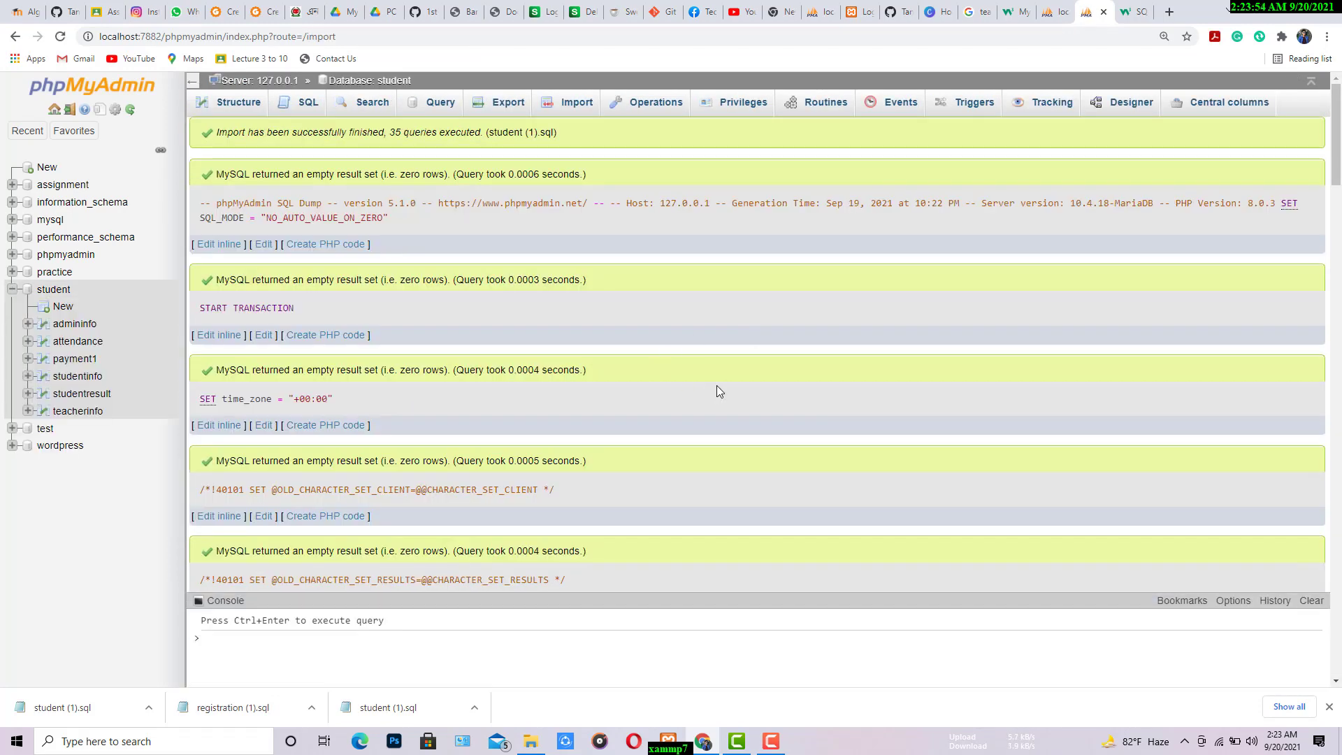
click(89, 325)
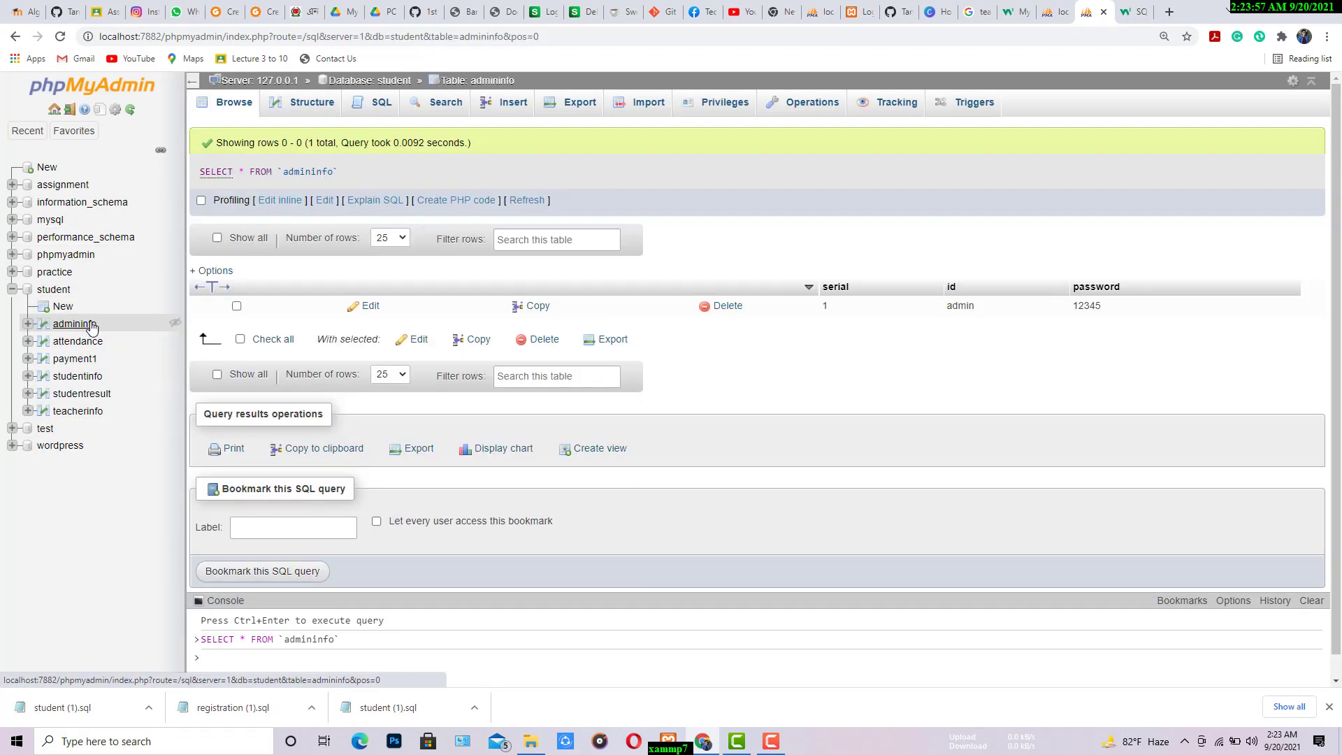
click(116, 358)
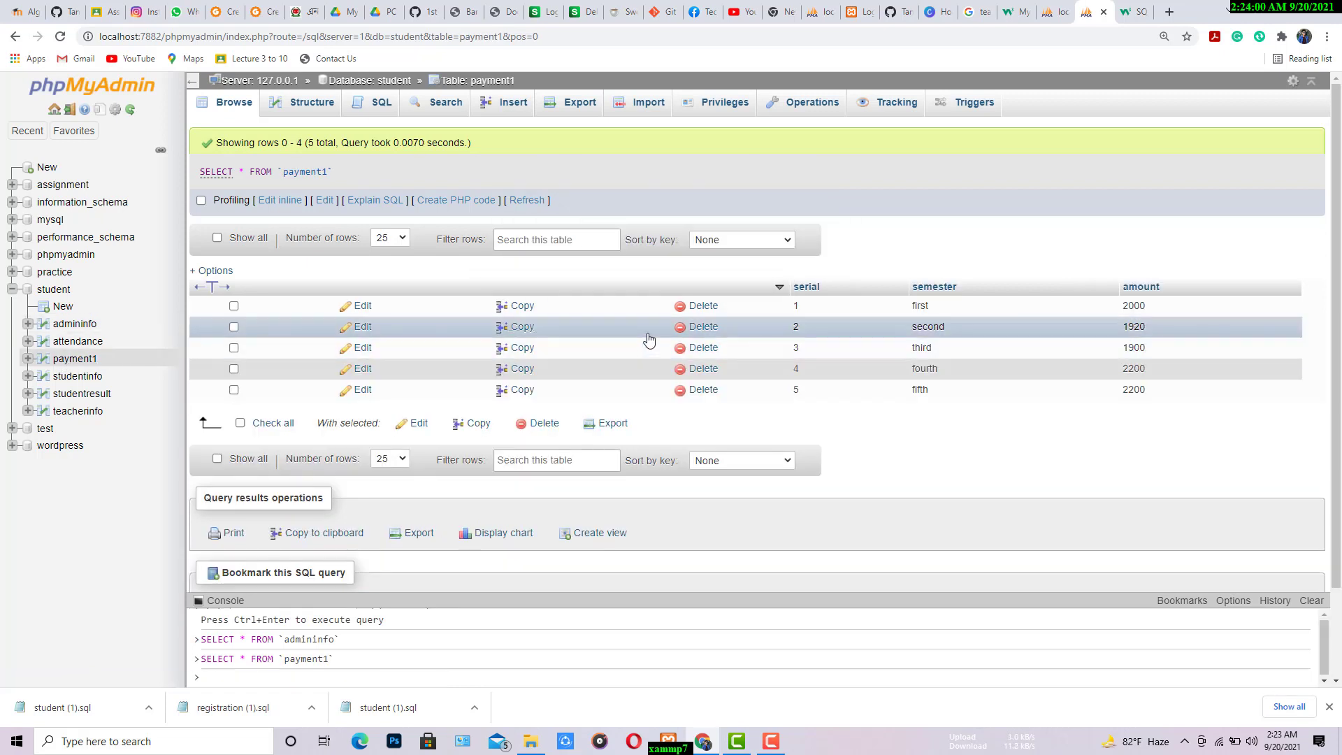